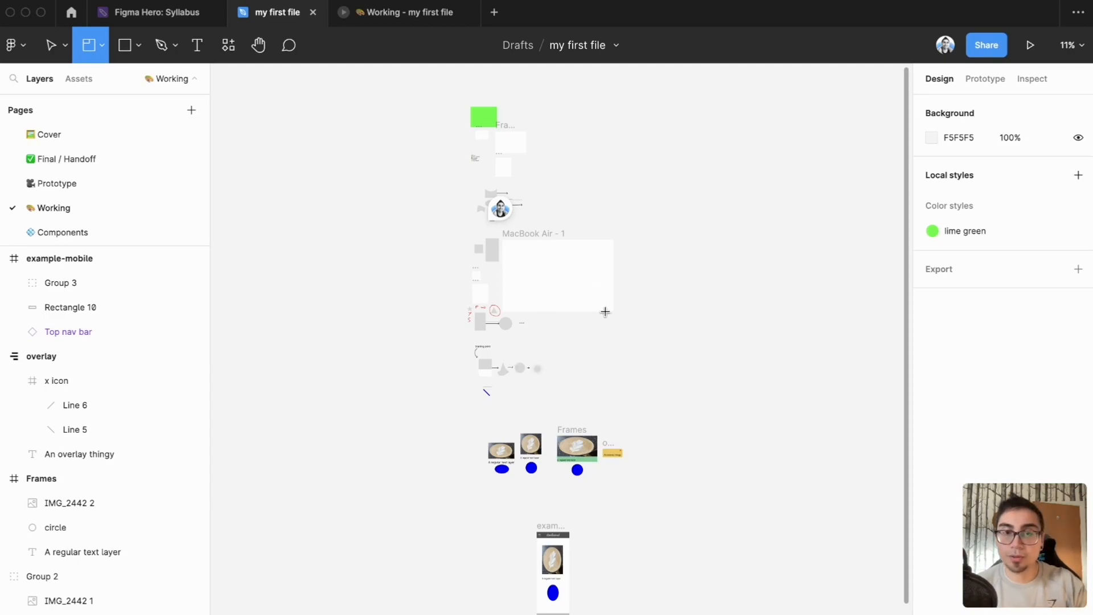
Draw a section about 2580 × 1541 around the topmost group of shapes and name it "First set of stuff".
{"action": "left_click_drag", "start_coordinate": [629, 395], "coordinate": [615, 325]}
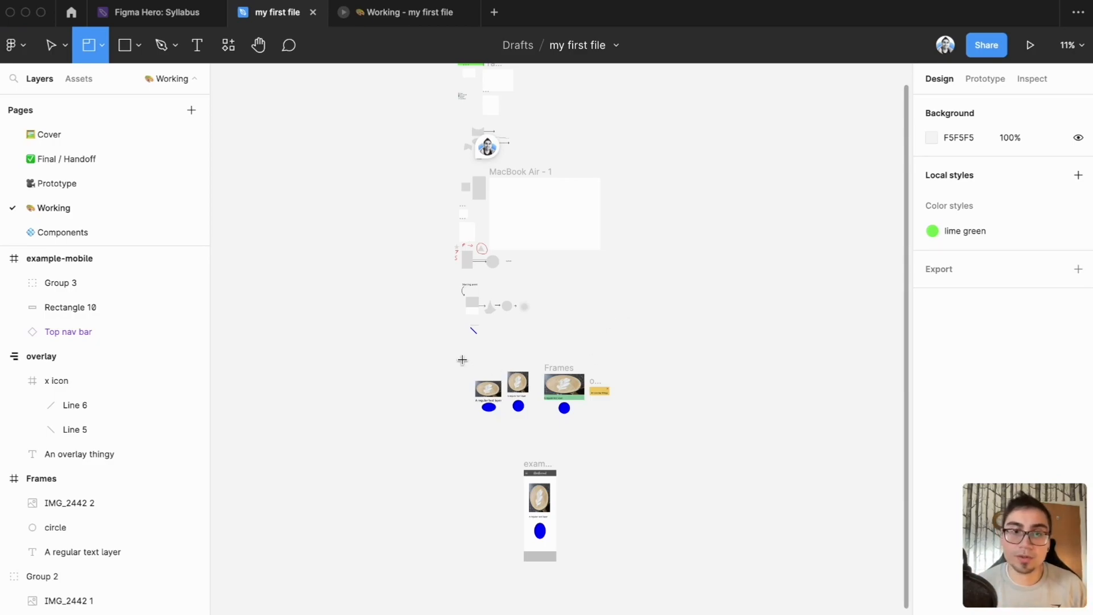
{"action": "scroll", "coordinate": [484, 364], "scroll_direction": "up", "scroll_amount": 3}
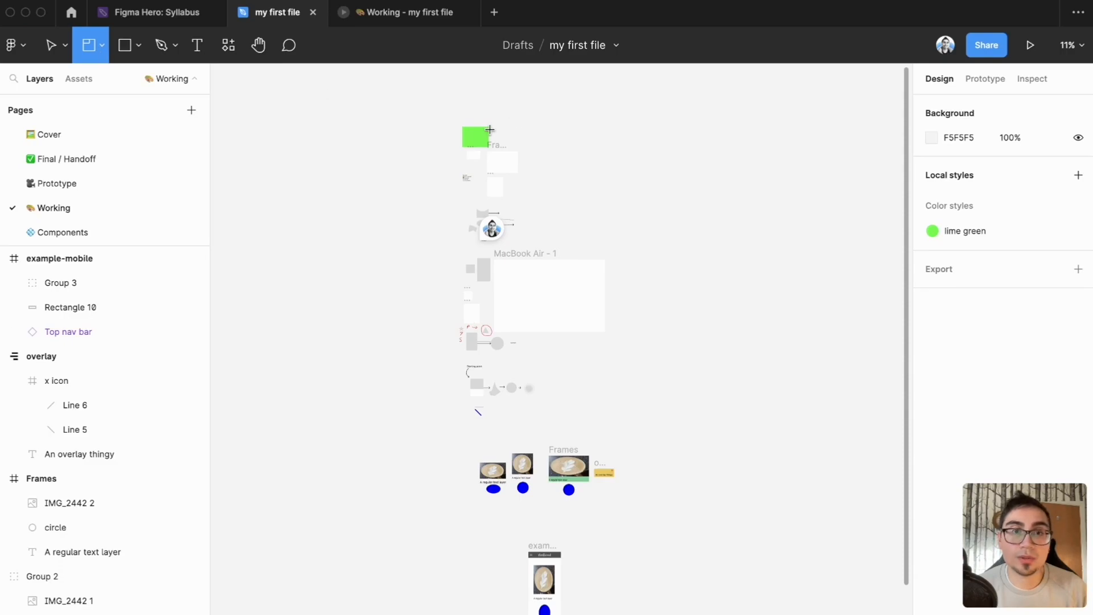
{"action": "left_click_drag", "start_coordinate": [445, 113], "coordinate": [667, 244]}
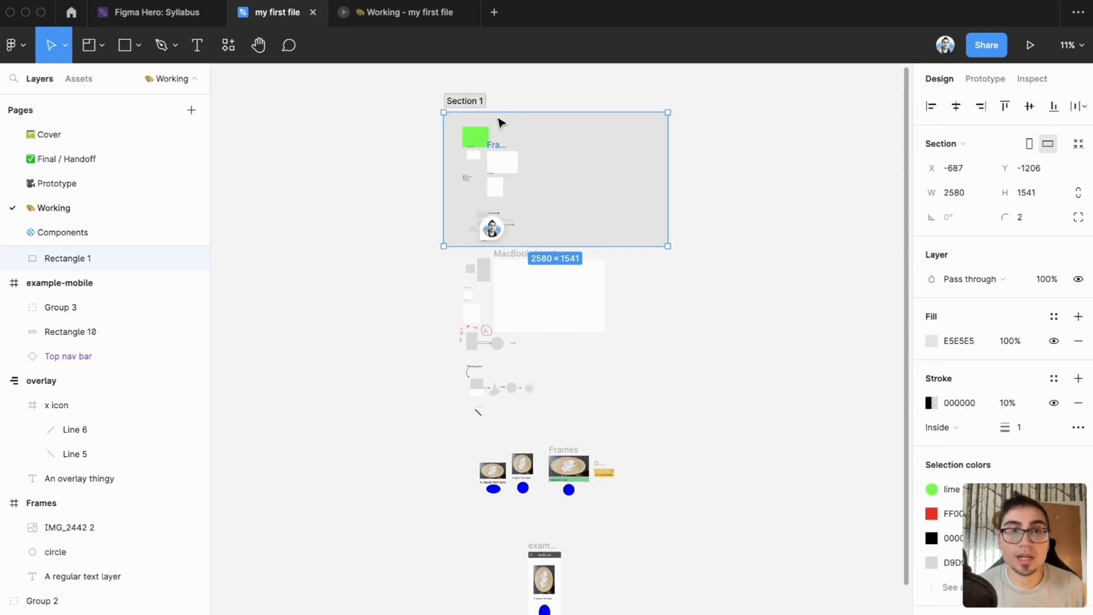
{"action": "double_click", "coordinate": [471, 100]}
{"action": "type", "text": "First"}
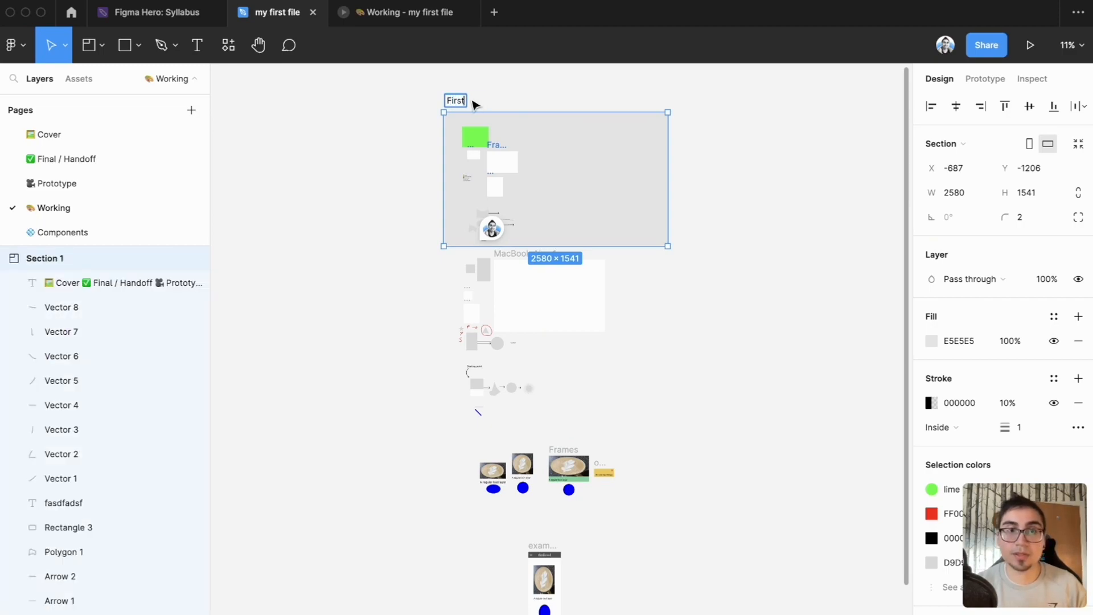
{"action": "type", "text": " set of stuff"}
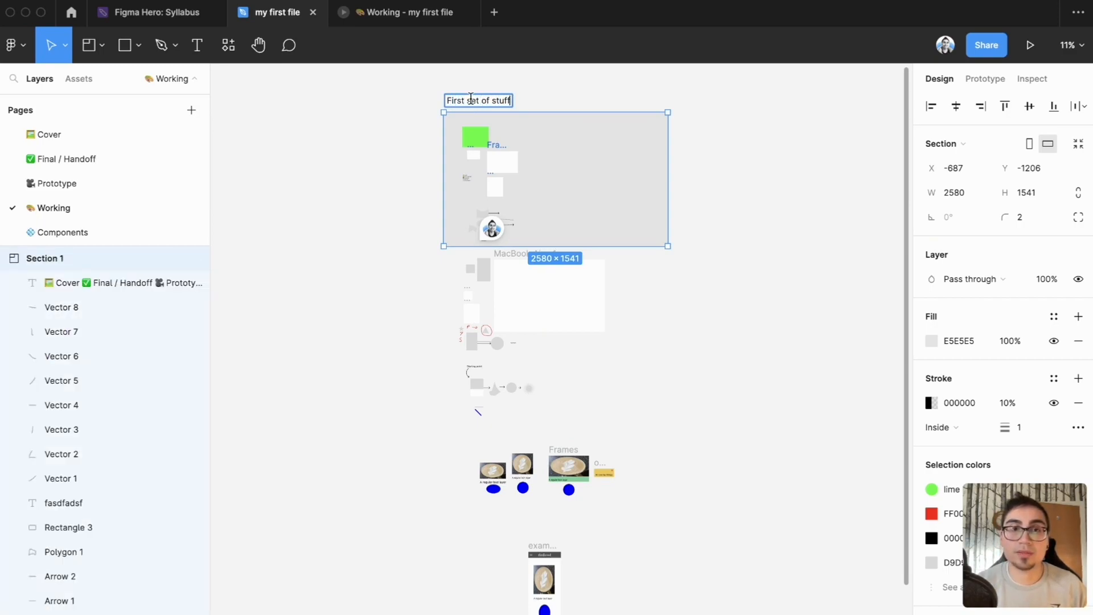
{"action": "key", "text": "Return"}
{"action": "left_click", "coordinate": [386, 284]}
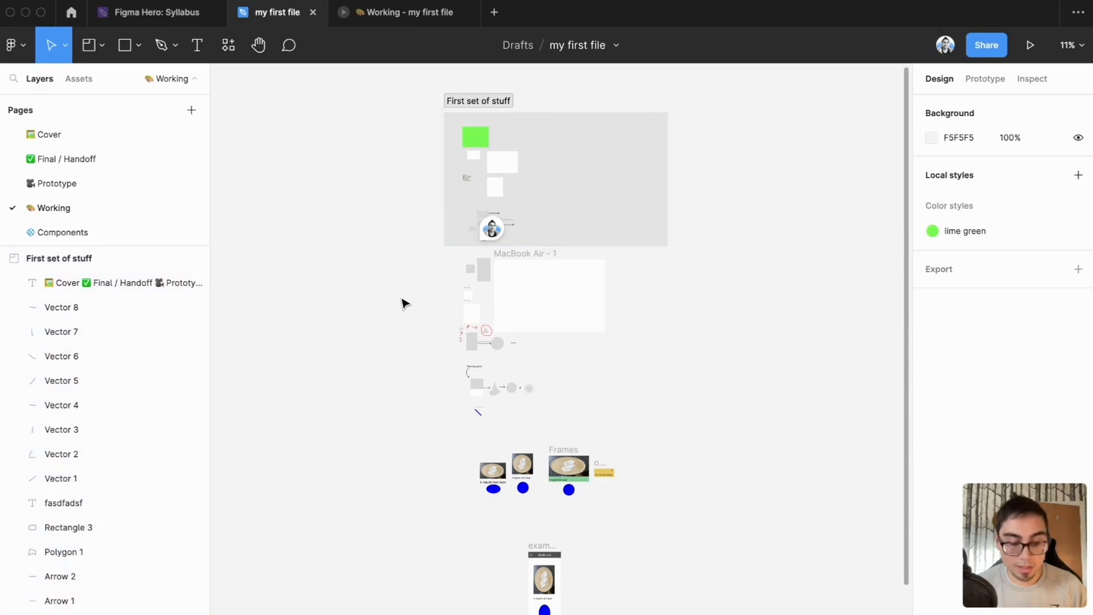
Draw a section about 2439 × 1268 directly below the first one, over the MacBook Air frame, and name it "Frame and Section tools".
{"action": "key", "text": "shift+s"}
{"action": "left_click_drag", "start_coordinate": [444, 246], "coordinate": [655, 356]}
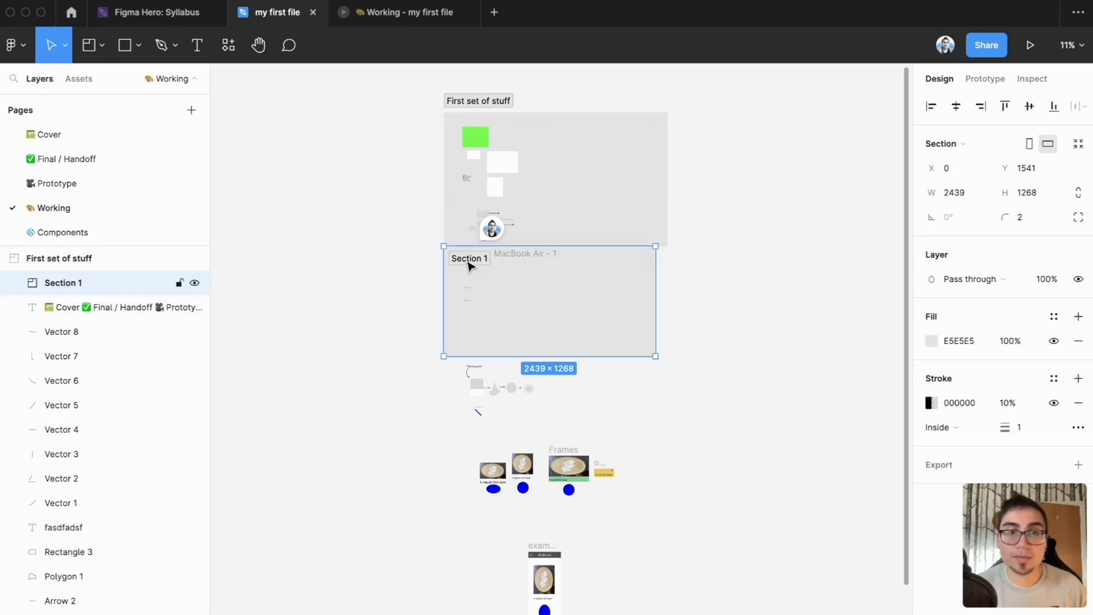
{"action": "type", "text": "Frames"}
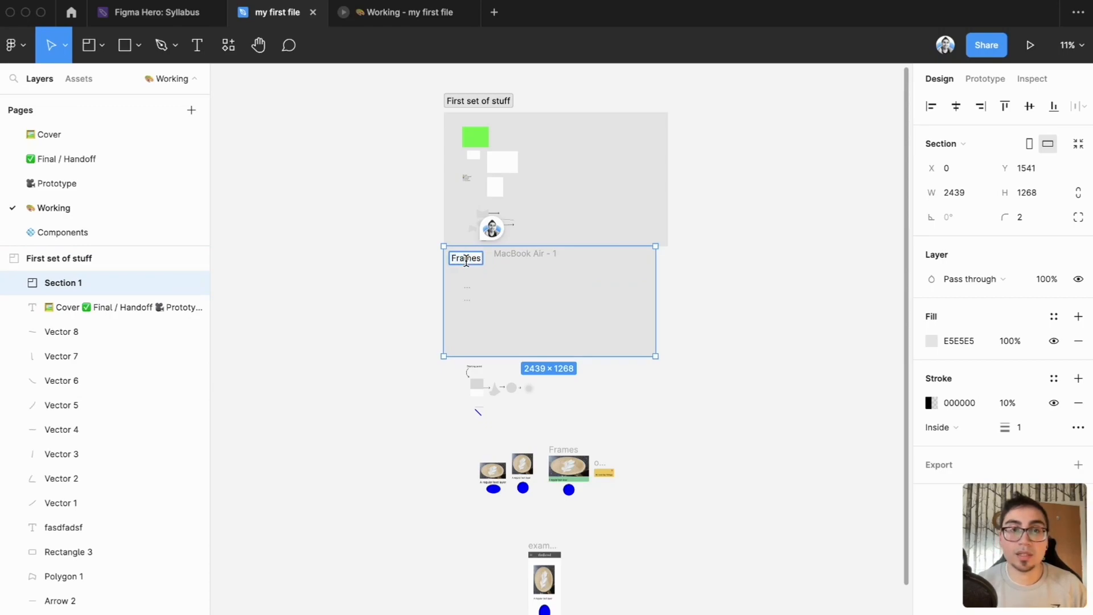
{"action": "key", "text": "BackSpace"}
{"action": "type", "text": ",and Section tools"}
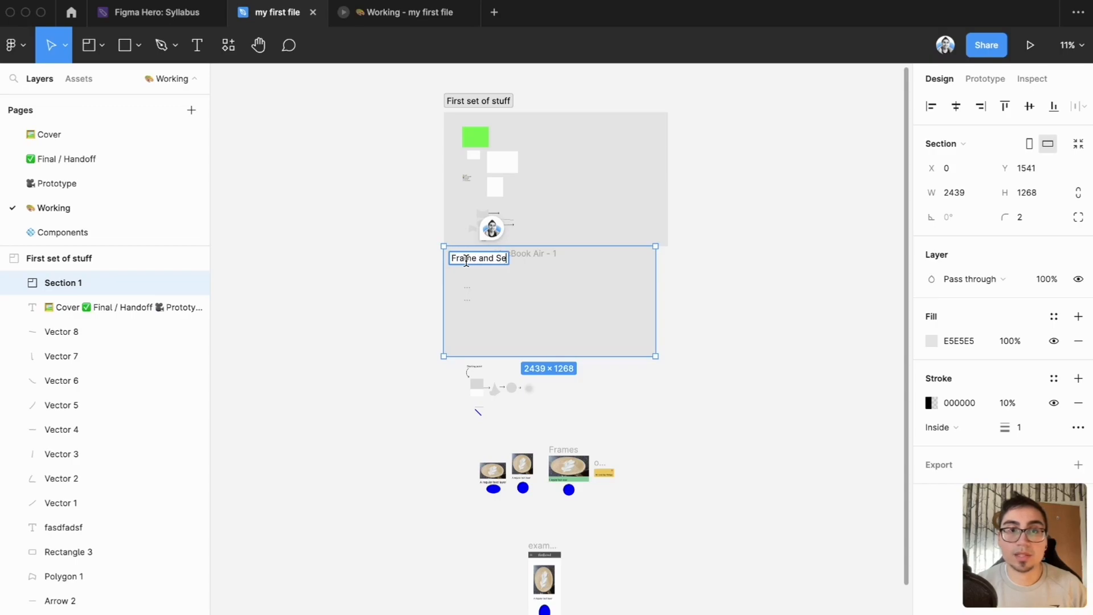
{"action": "key", "text": "Return"}
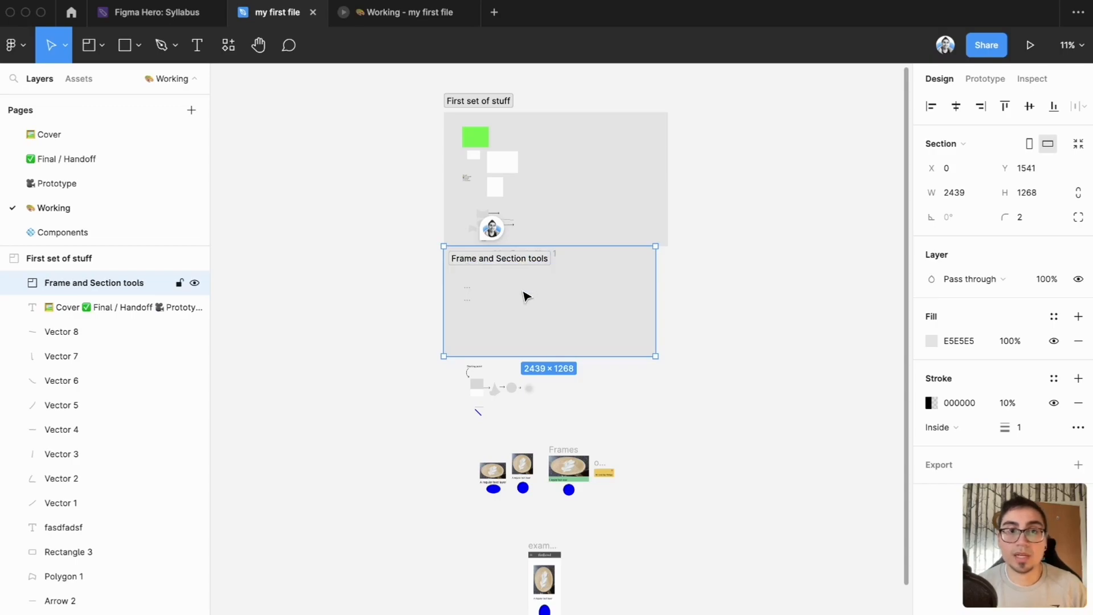
Move the Frame and Section tools section sideways, clear of the MacBook Air frame and shapes it covers.
{"action": "left_click_drag", "start_coordinate": [522, 258], "coordinate": [759, 218]}
{"action": "key", "text": "super+z"}
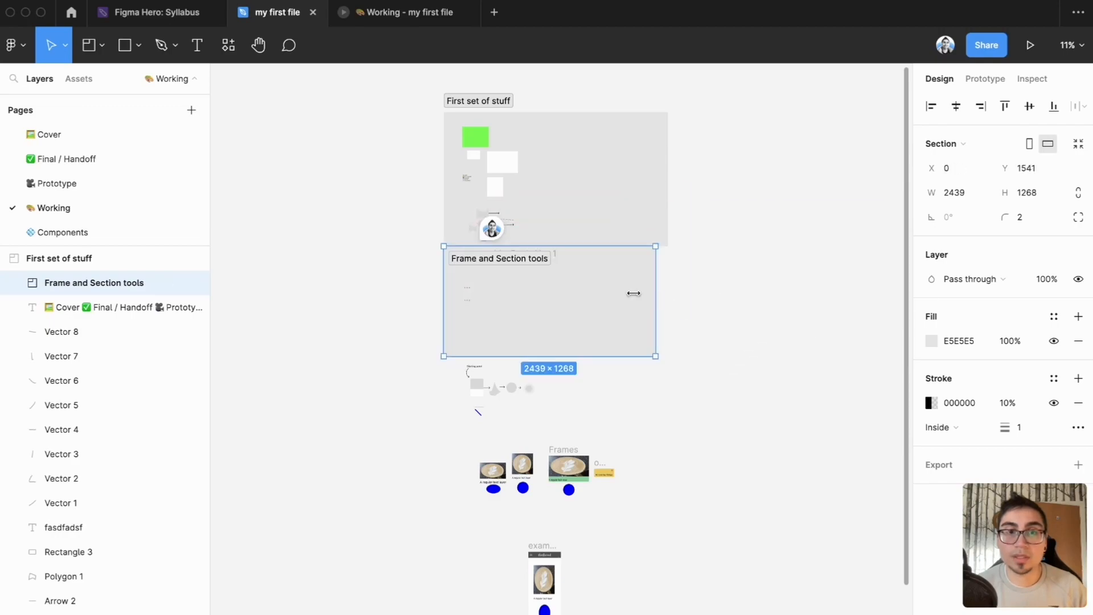
{"action": "left_click_drag", "start_coordinate": [501, 261], "coordinate": [721, 272]}
Cut the MacBook Air frame with its neighbouring shapes and paste them inside the Frame and Section tools section.
{"action": "left_click_drag", "start_coordinate": [437, 250], "coordinate": [621, 357]}
{"action": "key", "text": "Delete"}
{"action": "left_click", "coordinate": [693, 268]}
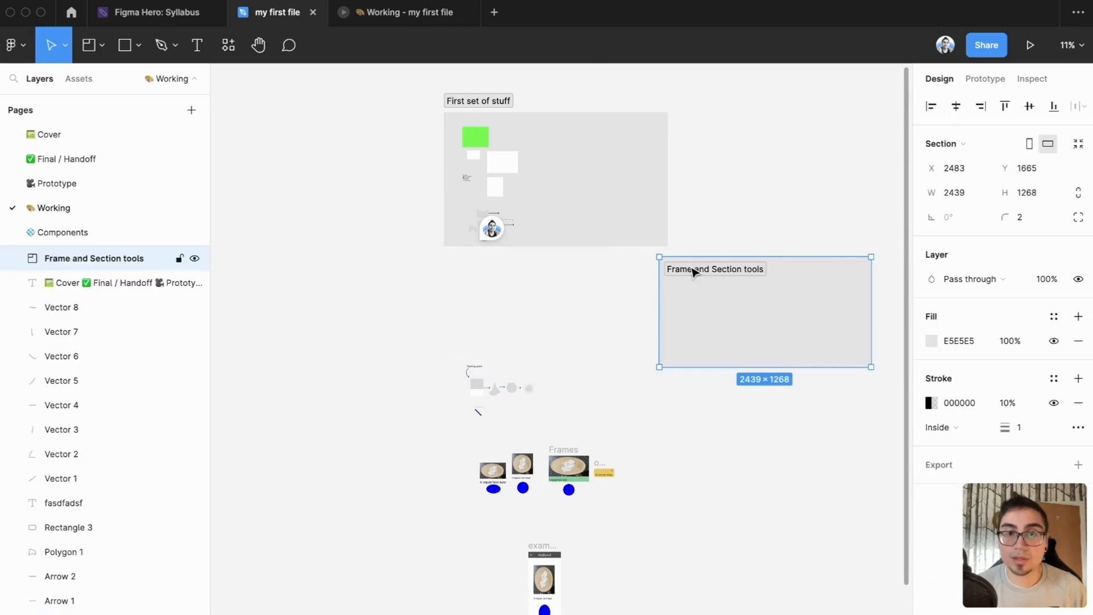
{"action": "key", "text": "super+v"}
{"action": "left_click_drag", "start_coordinate": [806, 345], "coordinate": [788, 314]}
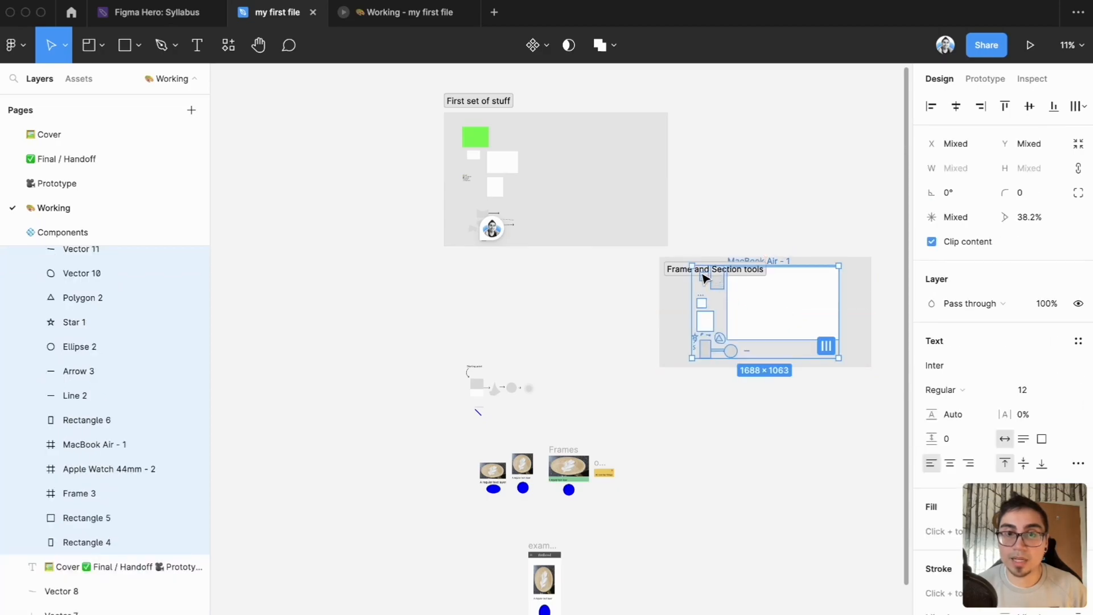
{"action": "left_click", "coordinate": [696, 236]}
Move the Frame and Section tools section to the left of the First set of stuff section on the canvas.
{"action": "left_click_drag", "start_coordinate": [677, 276], "coordinate": [221, 262]}
{"action": "scroll", "coordinate": [642, 347], "scroll_direction": "down", "scroll_amount": 3}
{"action": "left_click", "coordinate": [649, 339]}
Draw a section about 1209 × 863 around the Starting point shapes and blue line, and name it "shape and lines".
{"action": "key", "text": "shift+s"}
{"action": "left_click_drag", "start_coordinate": [467, 275], "coordinate": [575, 355]}
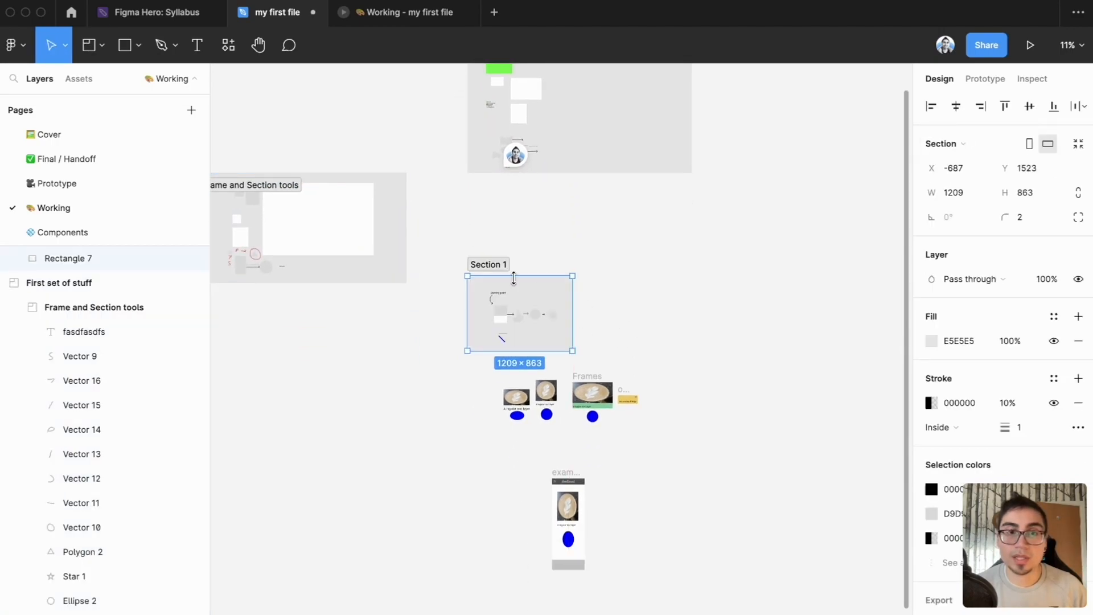
{"action": "double_click", "coordinate": [489, 263]}
{"action": "type", "text": "shape and lines"}
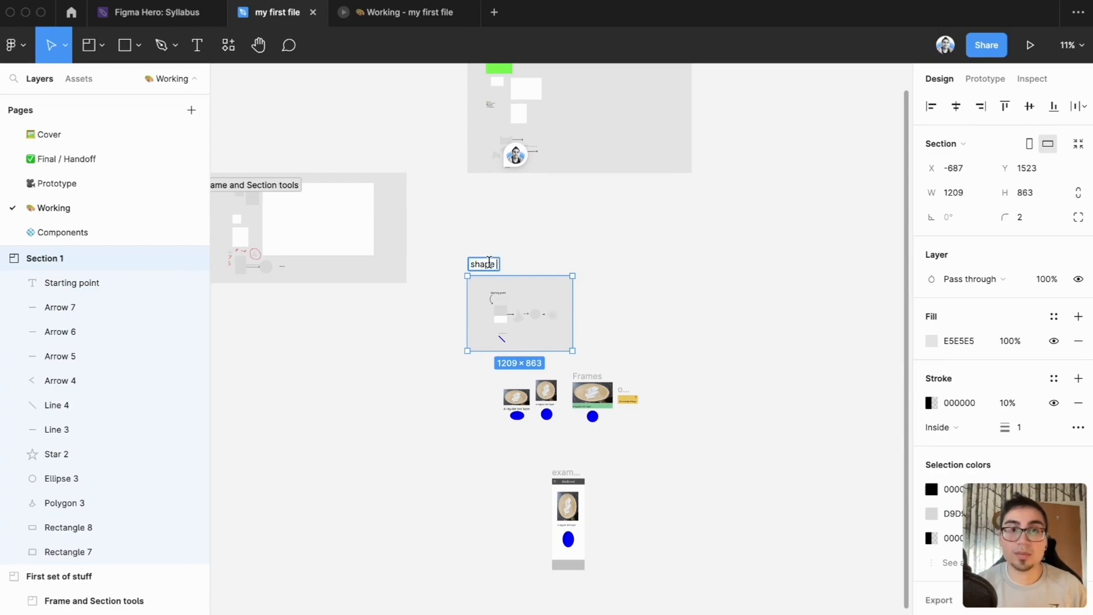
{"action": "key", "text": "Return"}
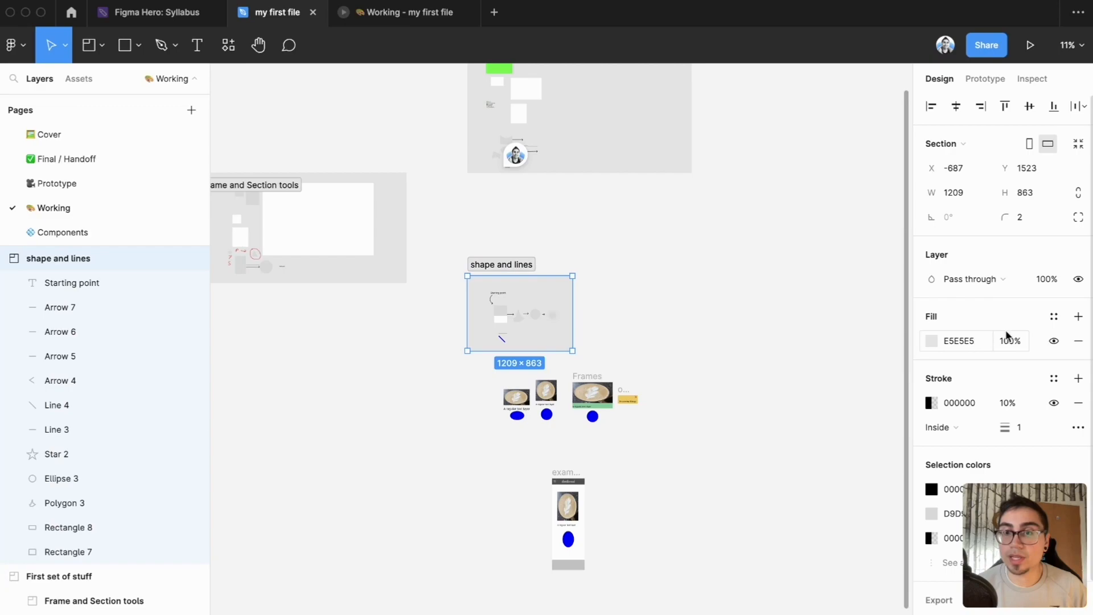
Change the fill of the shape and lines section to light pink, FFDEDE.
{"action": "left_click", "coordinate": [1054, 317]}
{"action": "left_click", "coordinate": [1002, 307]}
{"action": "left_click", "coordinate": [932, 340]}
{"action": "left_click_drag", "start_coordinate": [868, 353], "coordinate": [750, 238]}
{"action": "left_click", "coordinate": [898, 220]}
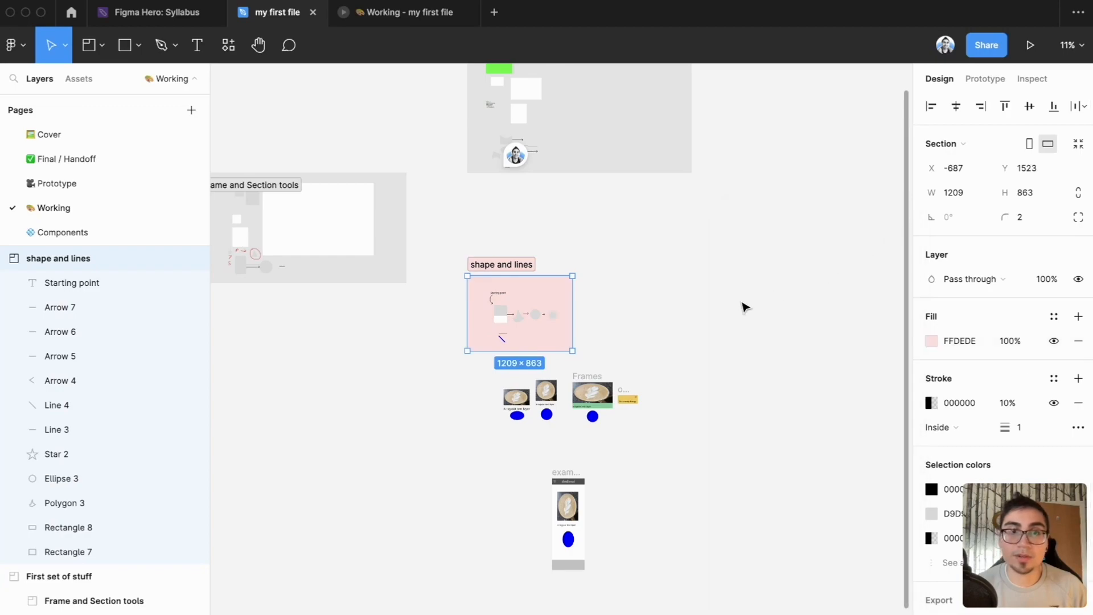
{"action": "left_click", "coordinate": [744, 307]}
Examine the shape and lines section, the coffee image layouts and the Frame and Section tools section on the canvas.
{"action": "scroll", "coordinate": [554, 280], "scroll_direction": "up", "scroll_amount": 5}
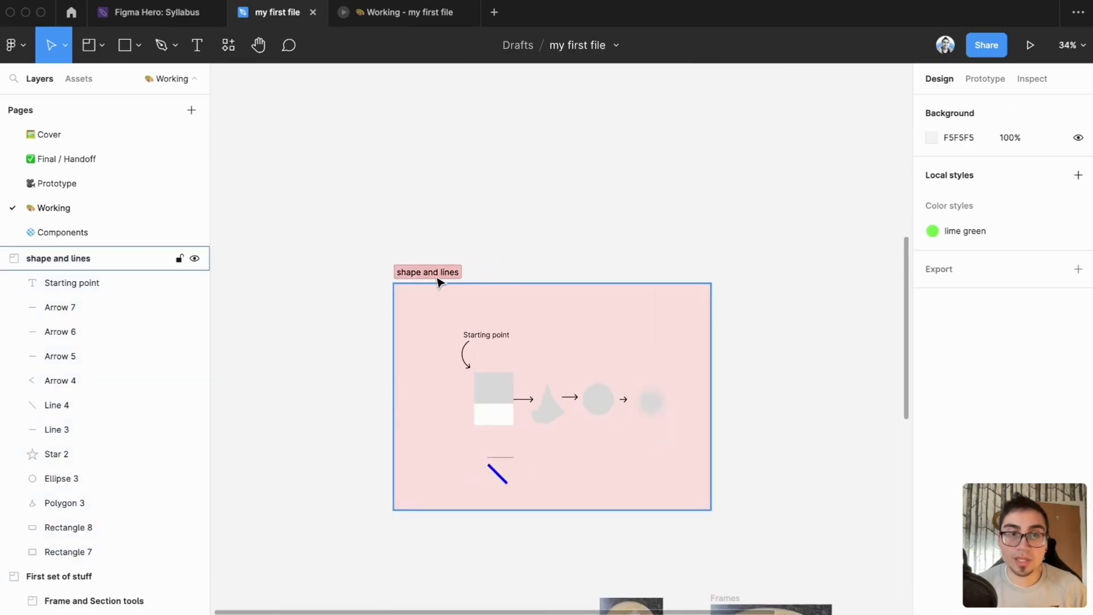
{"action": "scroll", "coordinate": [459, 288], "scroll_direction": "down", "scroll_amount": 3}
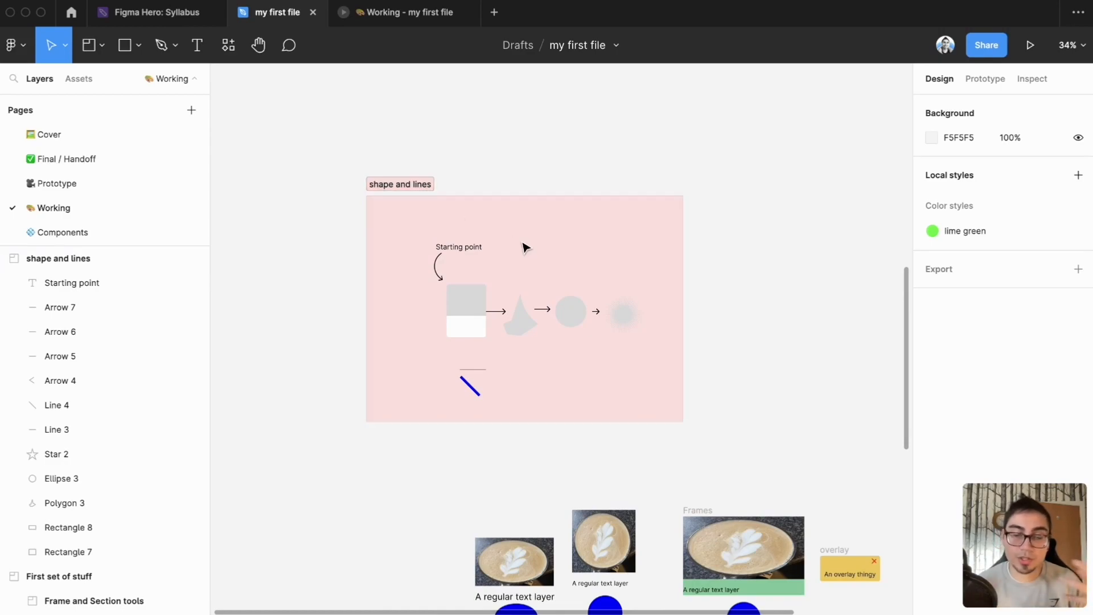
{"action": "scroll", "coordinate": [734, 368], "scroll_direction": "down", "scroll_amount": 3}
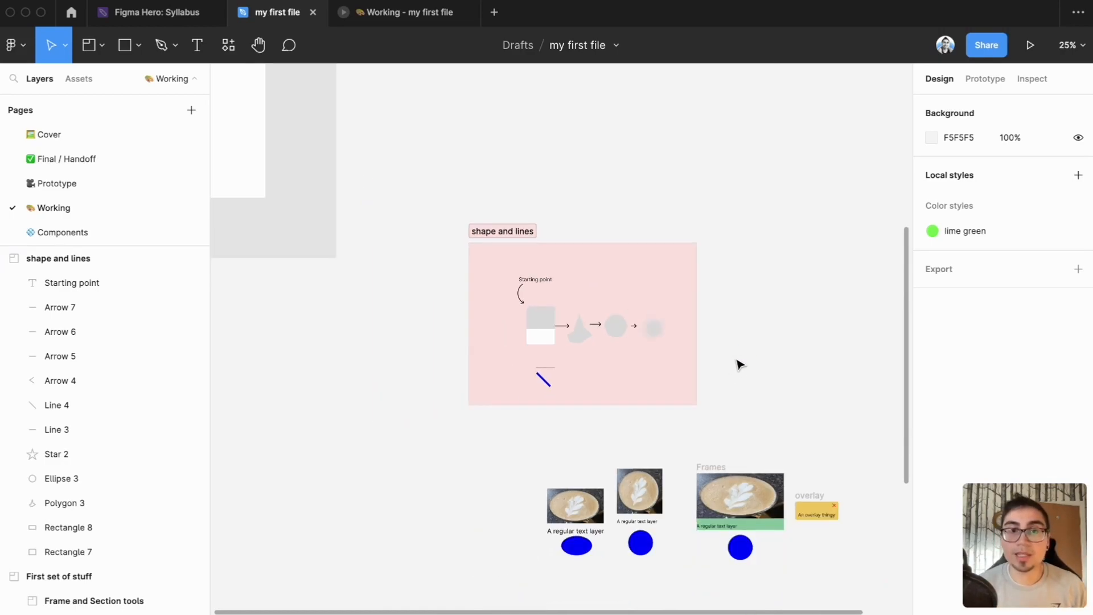
{"action": "scroll", "coordinate": [734, 342], "scroll_direction": "up", "scroll_amount": 2}
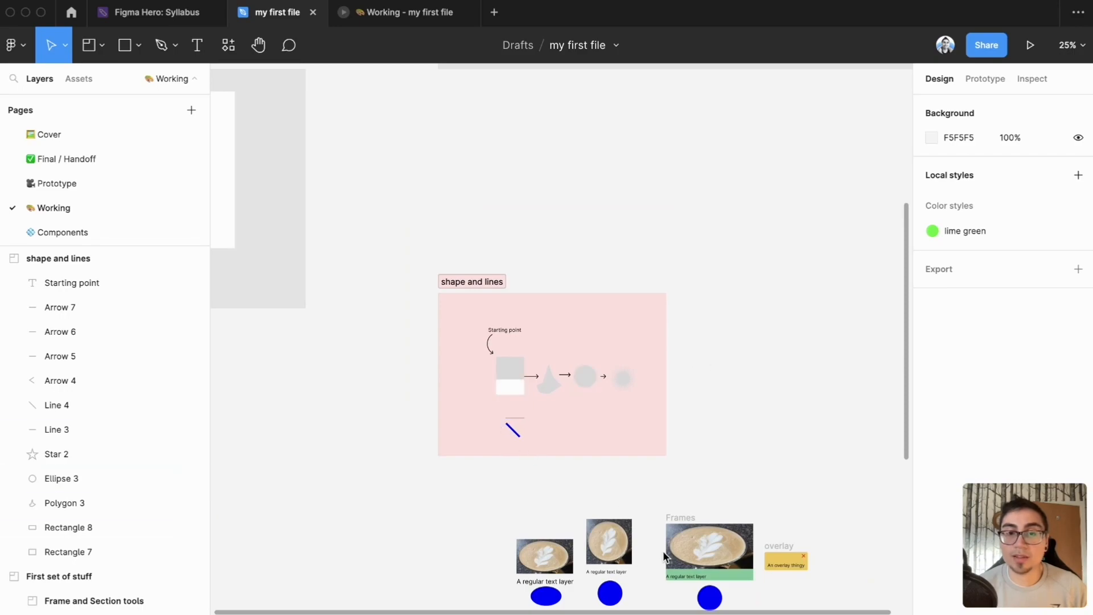
{"action": "scroll", "coordinate": [686, 320], "scroll_direction": "right", "scroll_amount": 3}
{"action": "scroll", "coordinate": [687, 320], "scroll_direction": "down", "scroll_amount": 1}
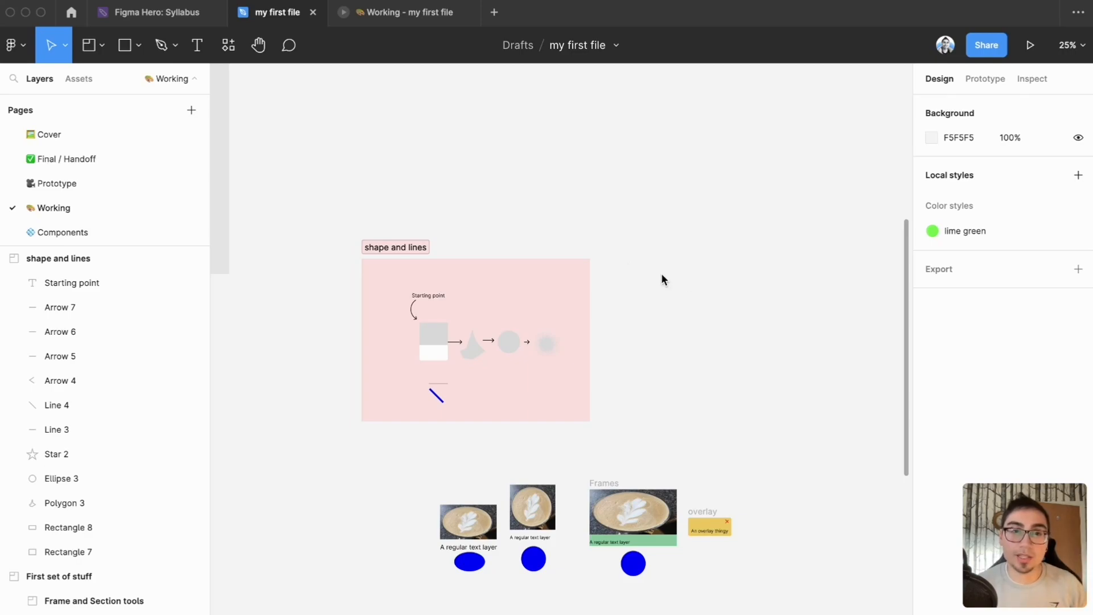
{"action": "scroll", "coordinate": [662, 285], "scroll_direction": "left", "scroll_amount": 10}
{"action": "scroll", "coordinate": [662, 284], "scroll_direction": "up", "scroll_amount": 3}
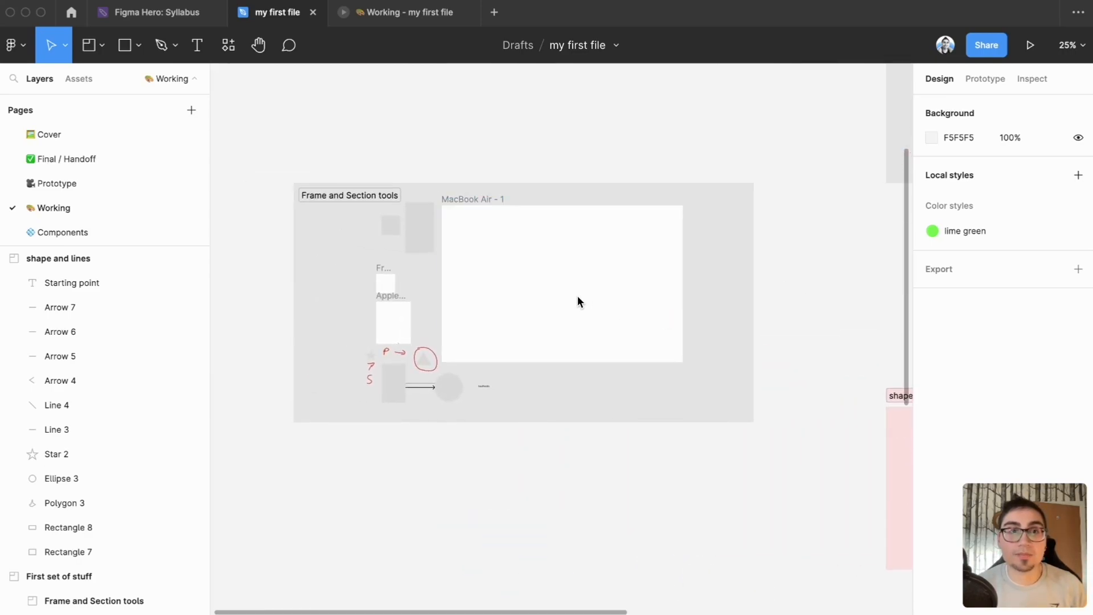
{"action": "scroll", "coordinate": [524, 299], "scroll_direction": "up", "scroll_amount": 3}
{"action": "scroll", "coordinate": [526, 285], "scroll_direction": "left", "scroll_amount": 2}
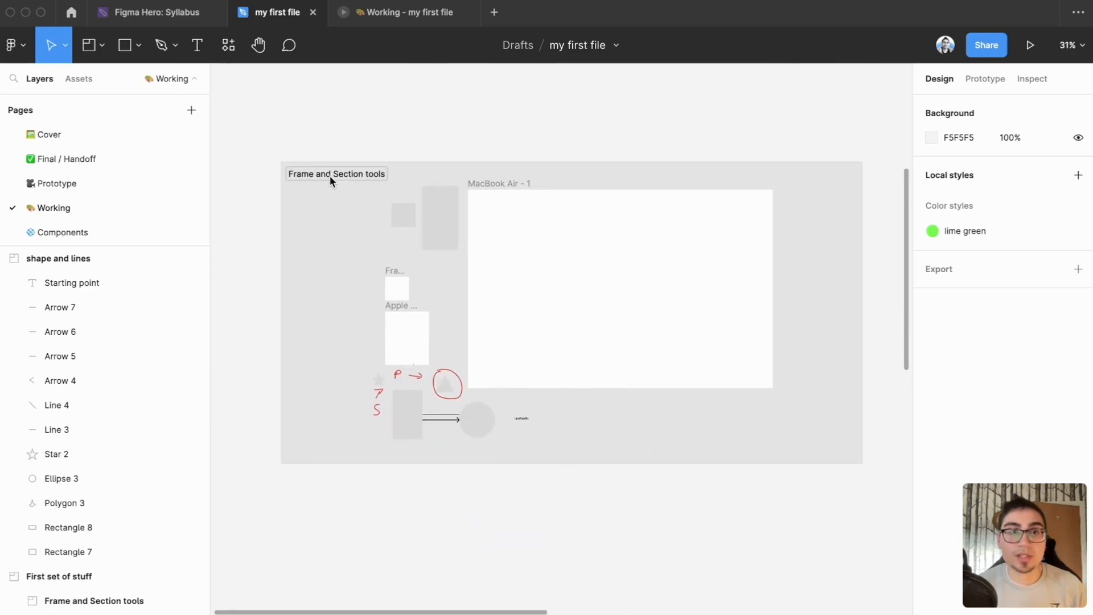
{"action": "scroll", "coordinate": [650, 380], "scroll_direction": "down", "scroll_amount": 3}
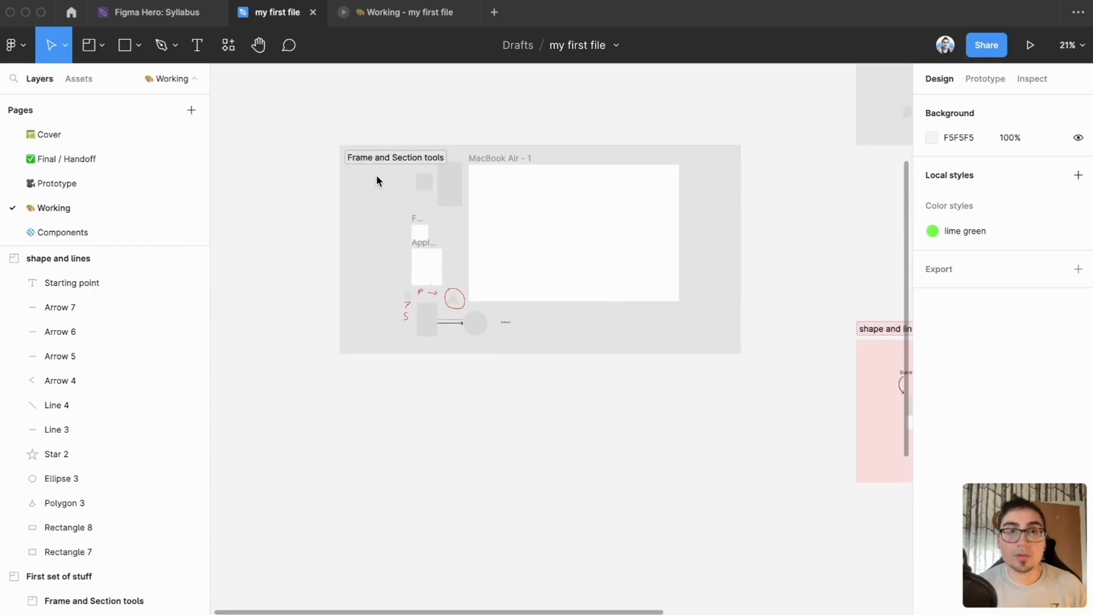
Extend the Frame and Section tools section downward and move the shape and lines section into its empty lower area.
{"action": "left_click", "coordinate": [381, 160]}
{"action": "left_click_drag", "start_coordinate": [629, 354], "coordinate": [682, 537]}
{"action": "scroll", "coordinate": [808, 262], "scroll_direction": "down", "scroll_amount": 3}
{"action": "scroll", "coordinate": [808, 262], "scroll_direction": "right", "scroll_amount": 1}
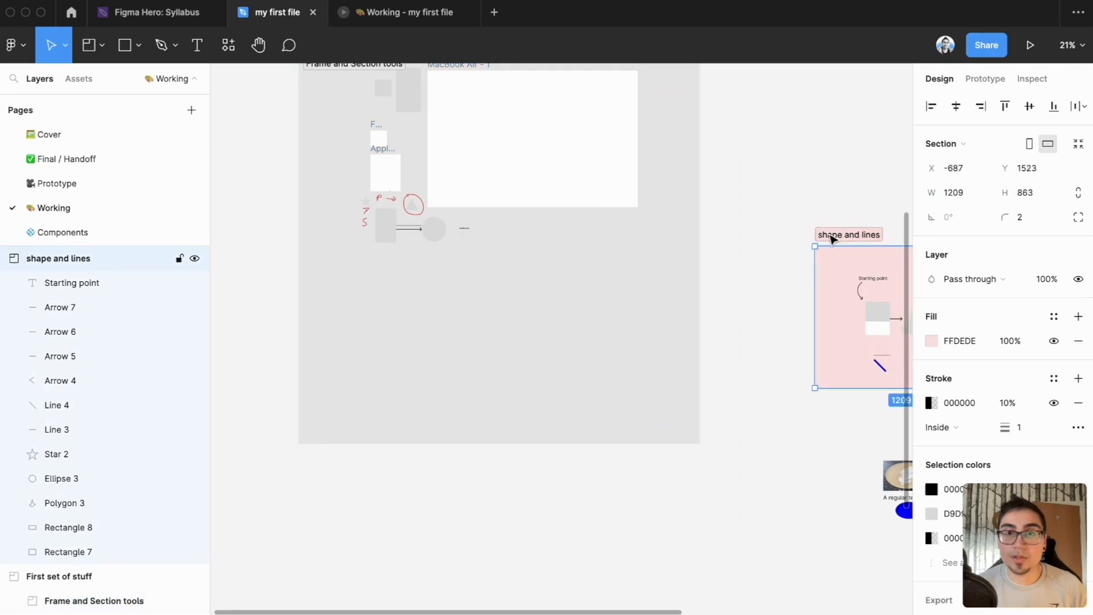
{"action": "left_click_drag", "start_coordinate": [829, 238], "coordinate": [418, 266]}
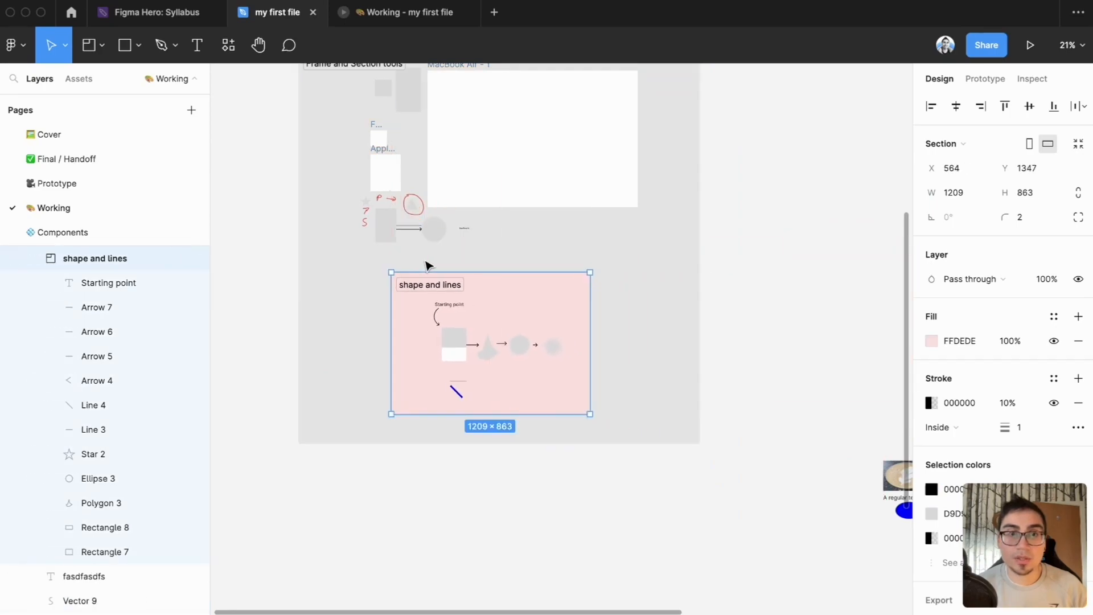
Shift the Frame and Section tools section slightly right and down together with its nested contents.
{"action": "scroll", "coordinate": [654, 334], "scroll_direction": "down", "scroll_amount": 2}
{"action": "left_click", "coordinate": [744, 202]}
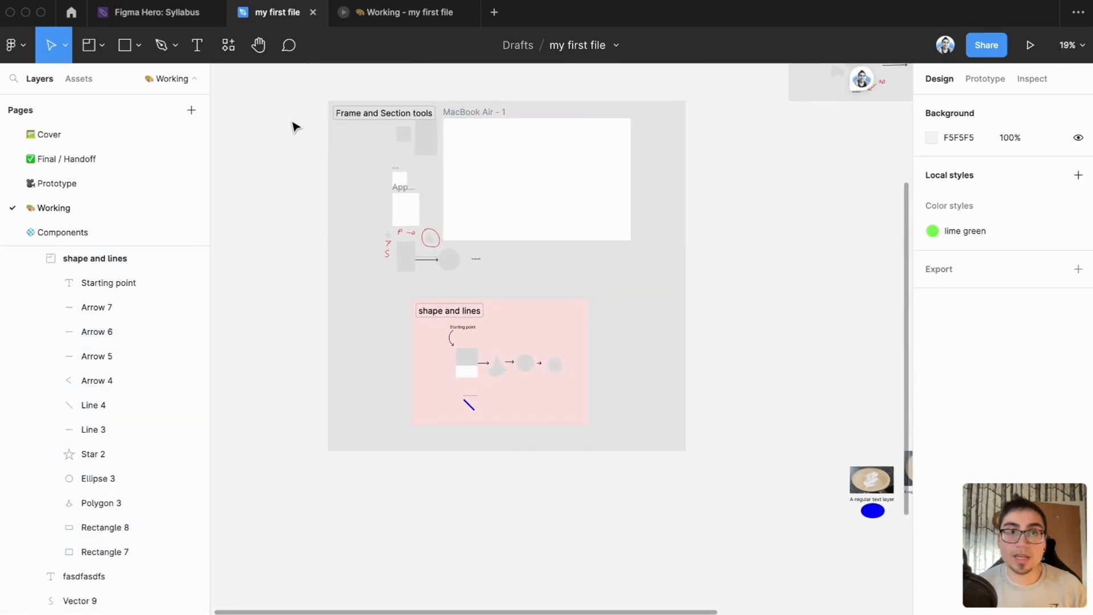
{"action": "left_click_drag", "start_coordinate": [366, 123], "coordinate": [404, 139]}
{"action": "left_click", "coordinate": [763, 279]}
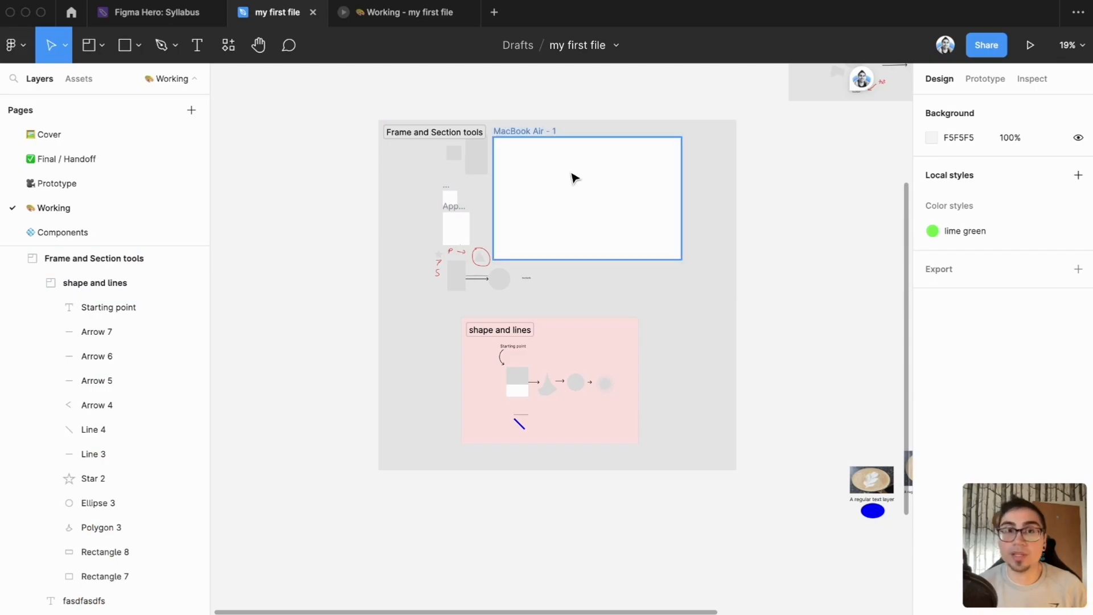
Draw a large empty frame beside the Frame and Section tools section, above the coffee images.
{"action": "scroll", "coordinate": [515, 259], "scroll_direction": "right", "scroll_amount": 5}
{"action": "key", "text": "f"}
{"action": "left_click_drag", "start_coordinate": [593, 142], "coordinate": [902, 376]}
{"action": "left_click", "coordinate": [673, 410]}
{"action": "scroll", "coordinate": [605, 410], "scroll_direction": "right", "scroll_amount": 2}
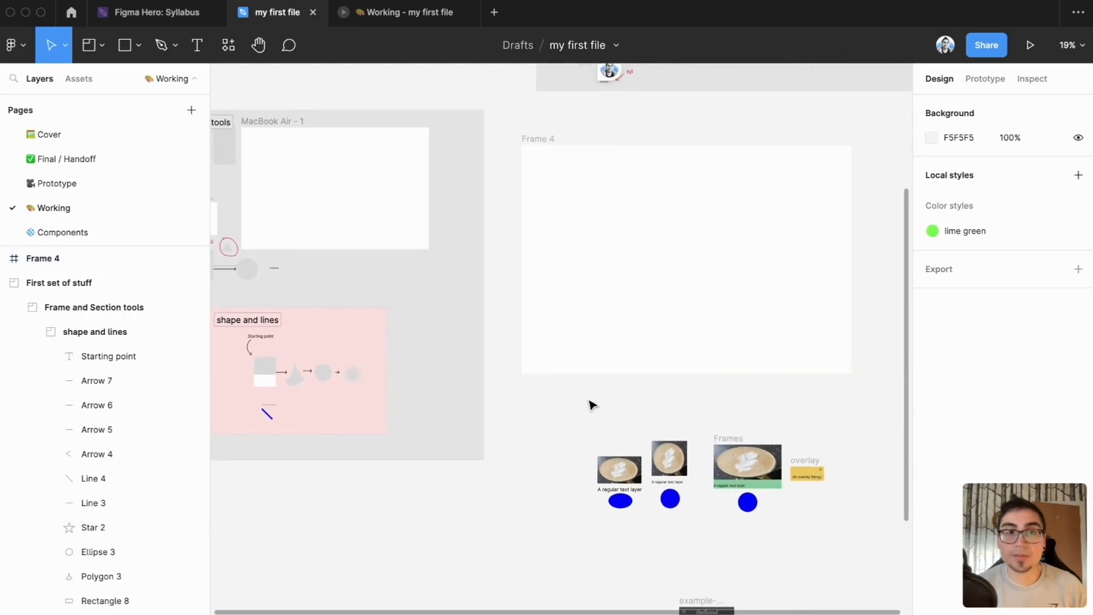
Try to place a copy of the shape and lines section inside the new empty frame.
{"action": "left_click", "coordinate": [239, 327]}
{"action": "left_click_drag", "start_coordinate": [244, 329], "coordinate": [625, 212]}
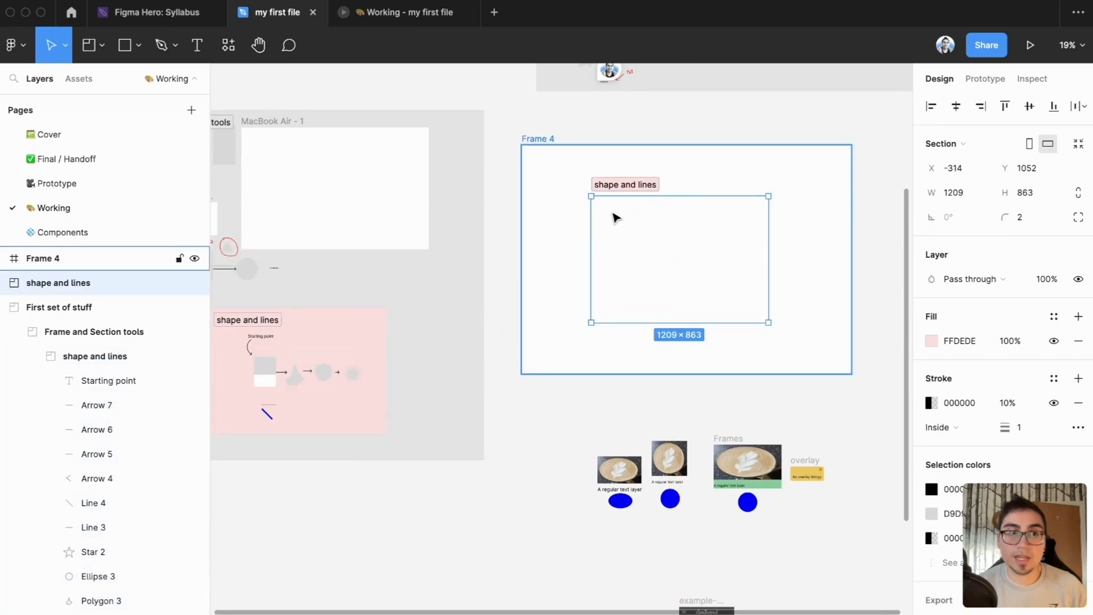